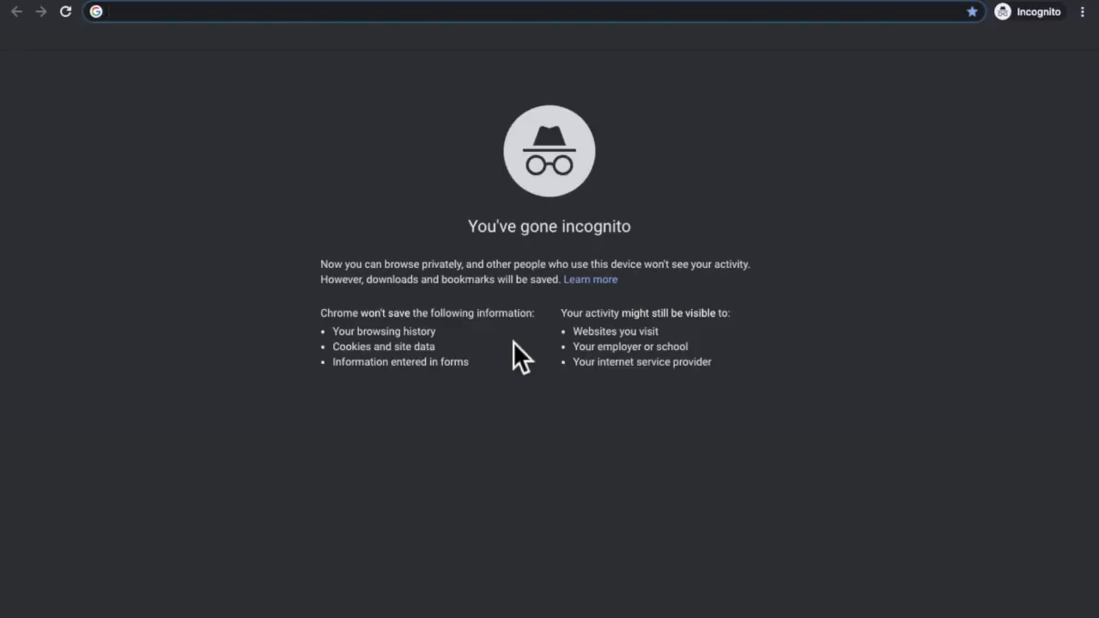
- Paste the Teams live event join URL into the incognito window's address bar
key("ctrl+v")
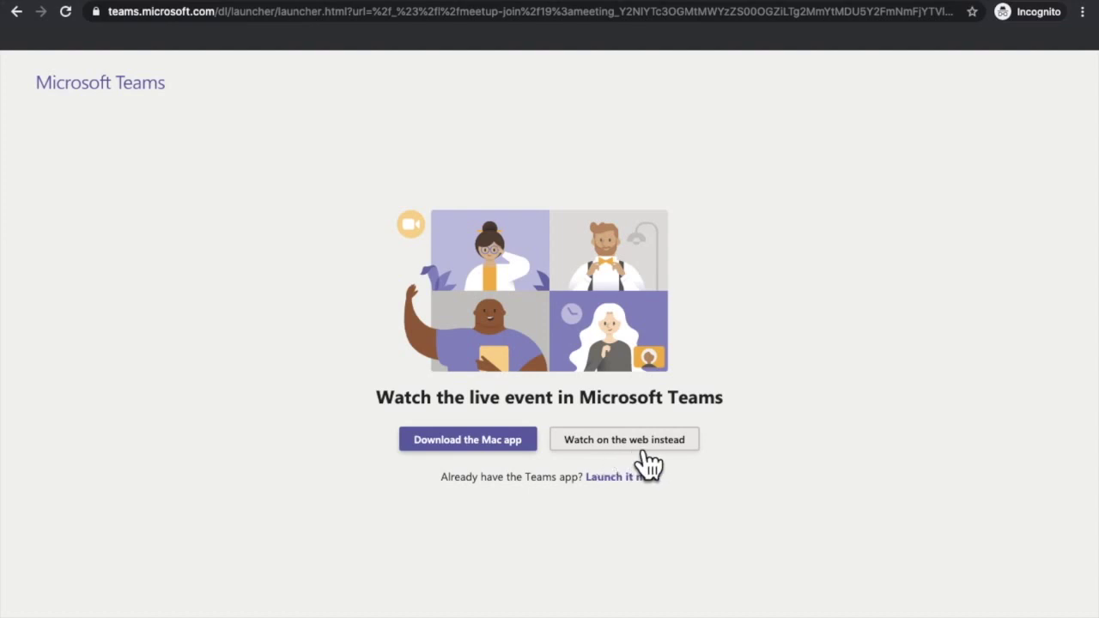
- Choose 'Watch on the web instead' to view the live event in the browser
left_click(651, 450)
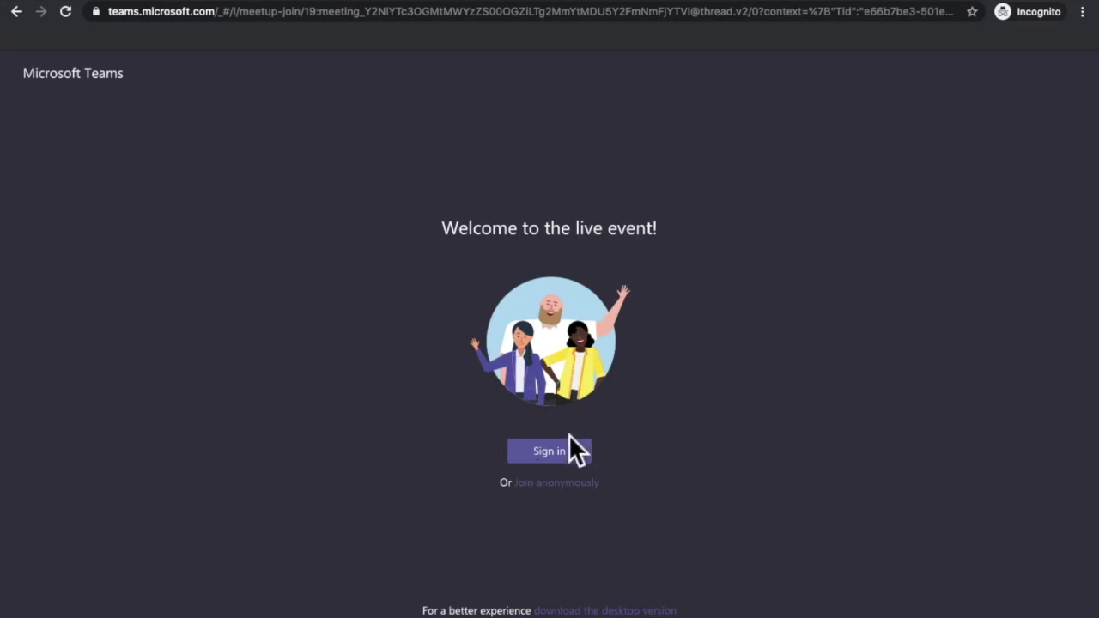
- Join the live event anonymously without signing in
left_click(588, 494)
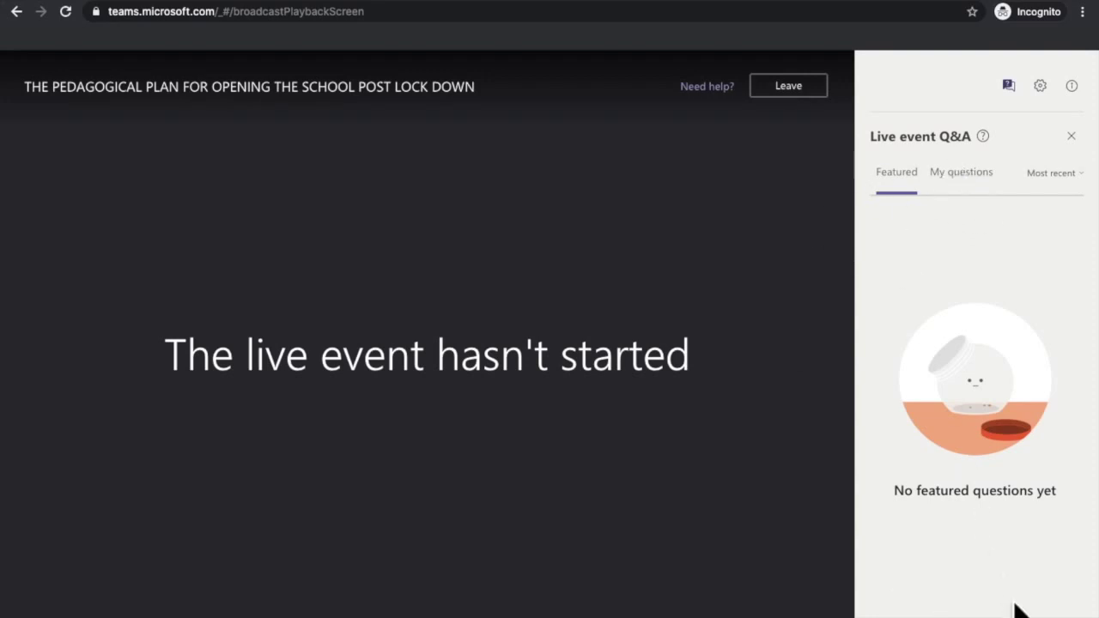
- Switch the Live event Q&A panel to the My questions tab
left_click(961, 171)
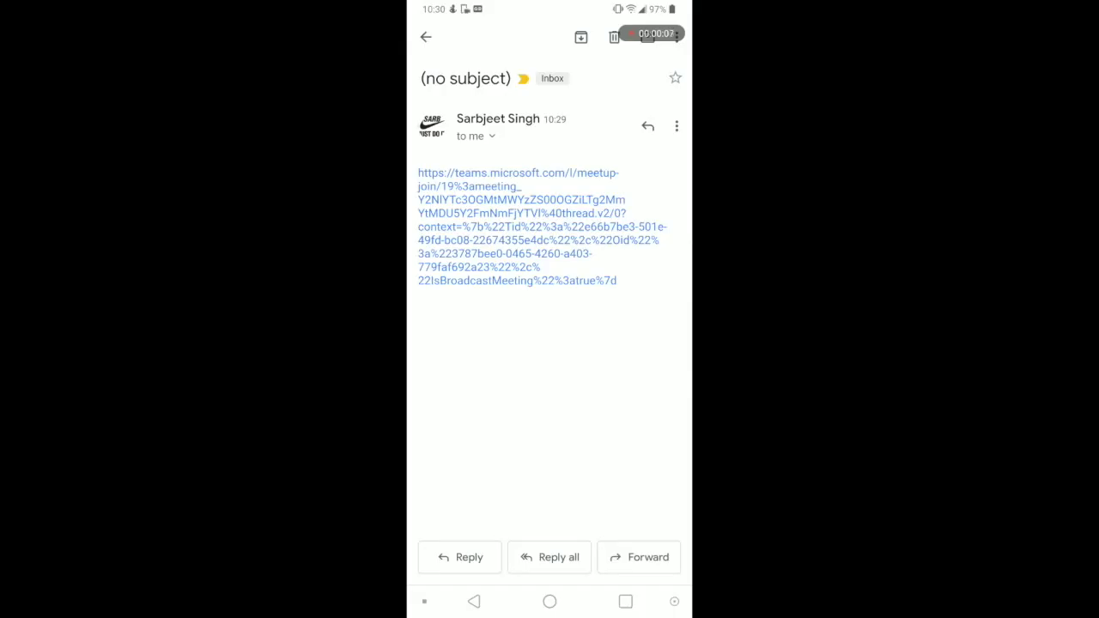
- Open the email's Teams meeting link in the Teams app
left_click(517, 227)
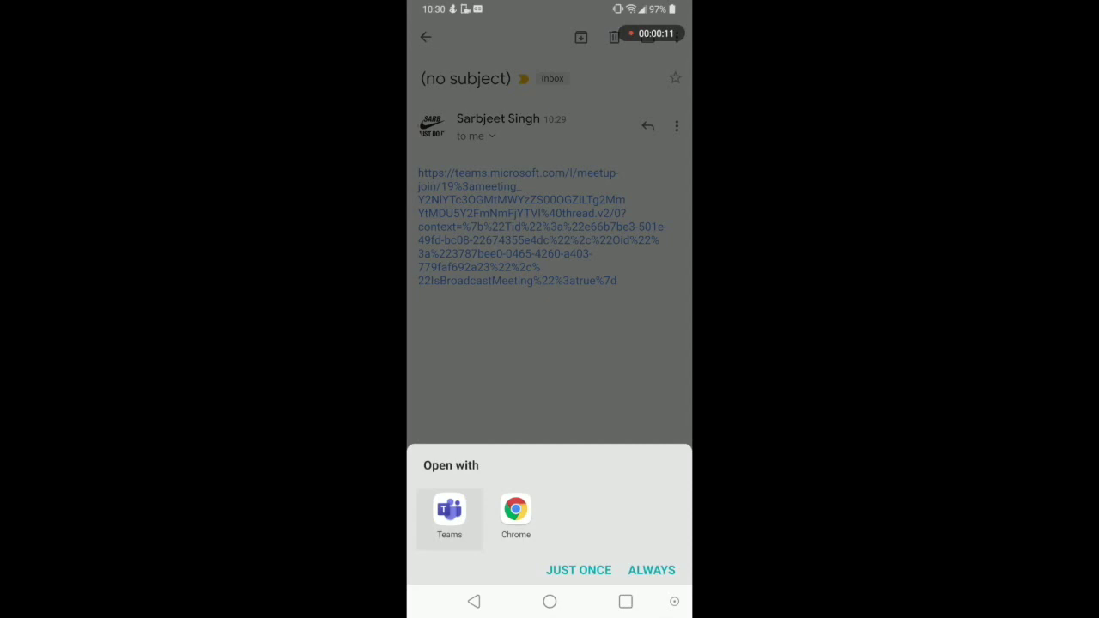
left_click(449, 516)
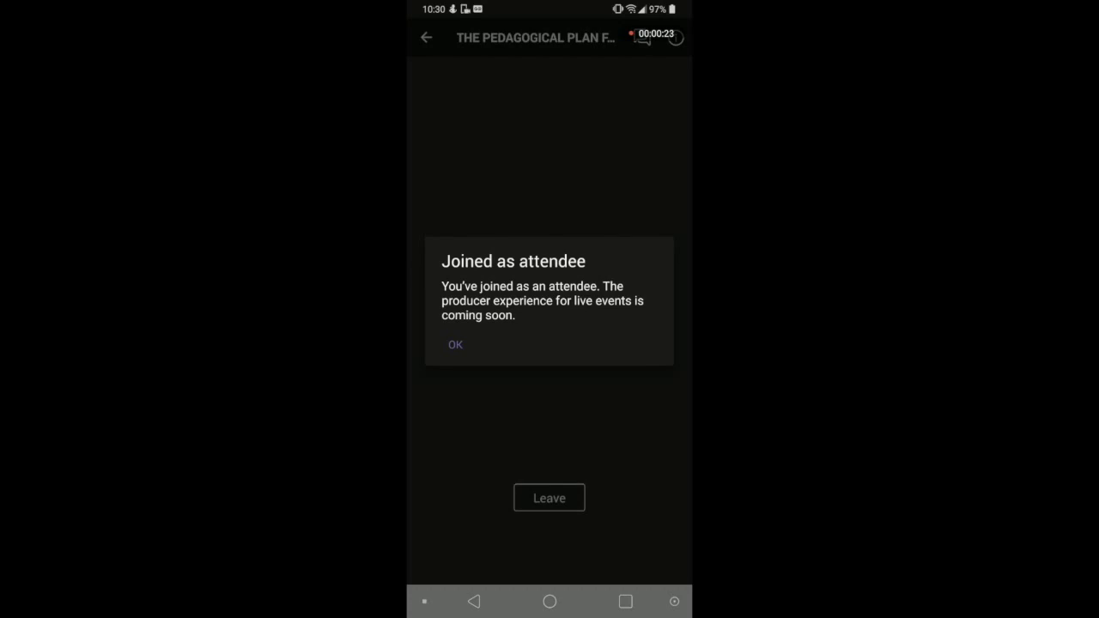
- Dismiss the Joined as attendee notice and bring up the event's Q&A
key("Escape")
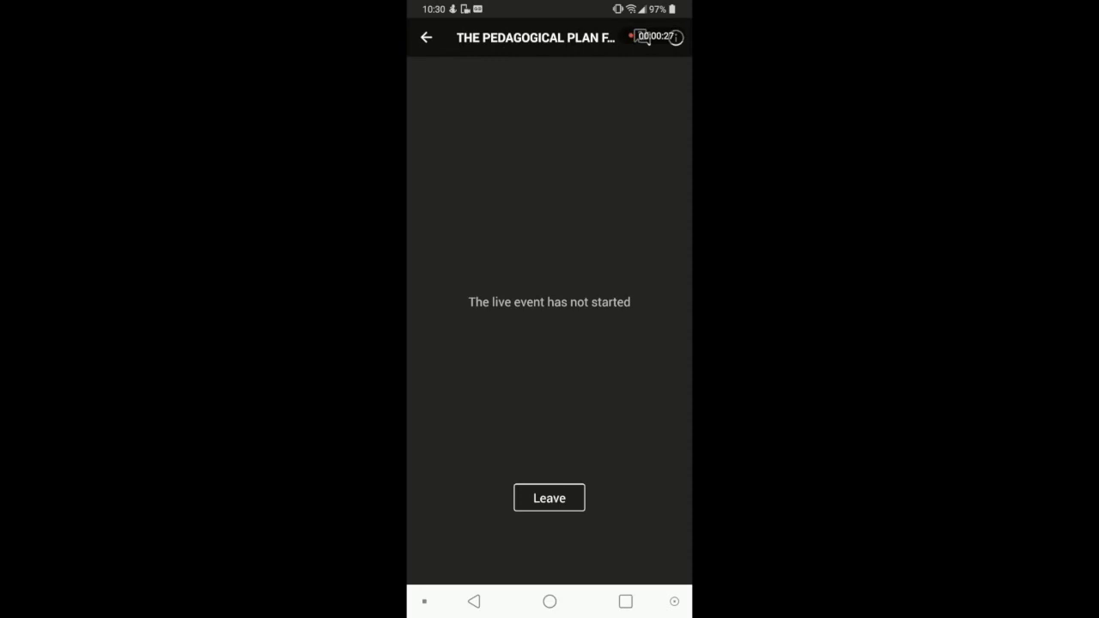
left_click(642, 37)
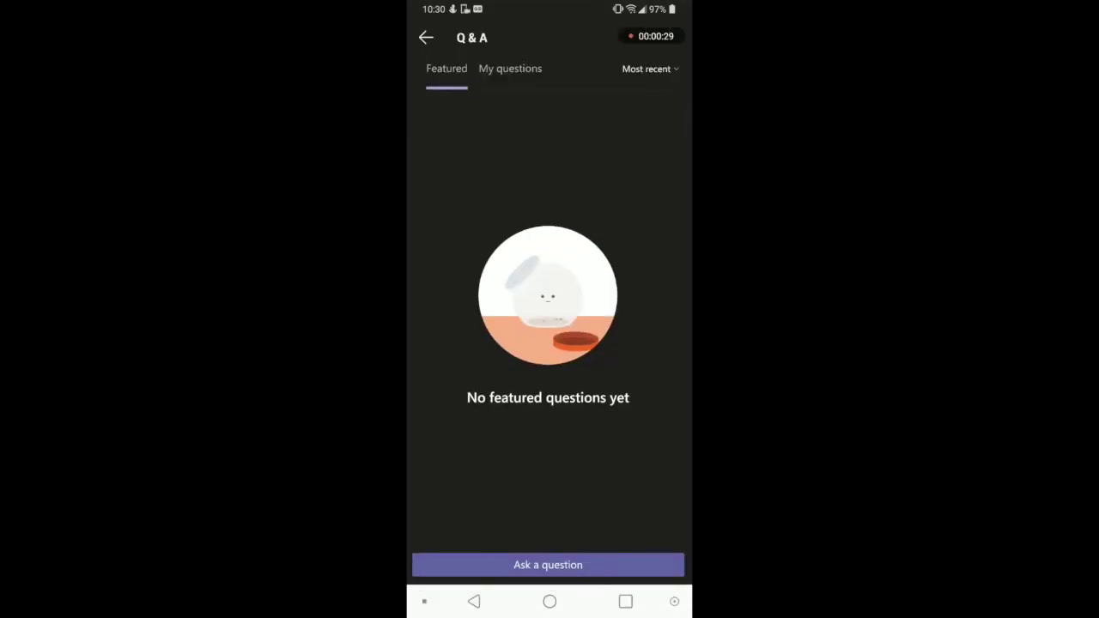
- Switch the mobile Q&A to My questions for the Ask a moderator form
left_click(548, 565)
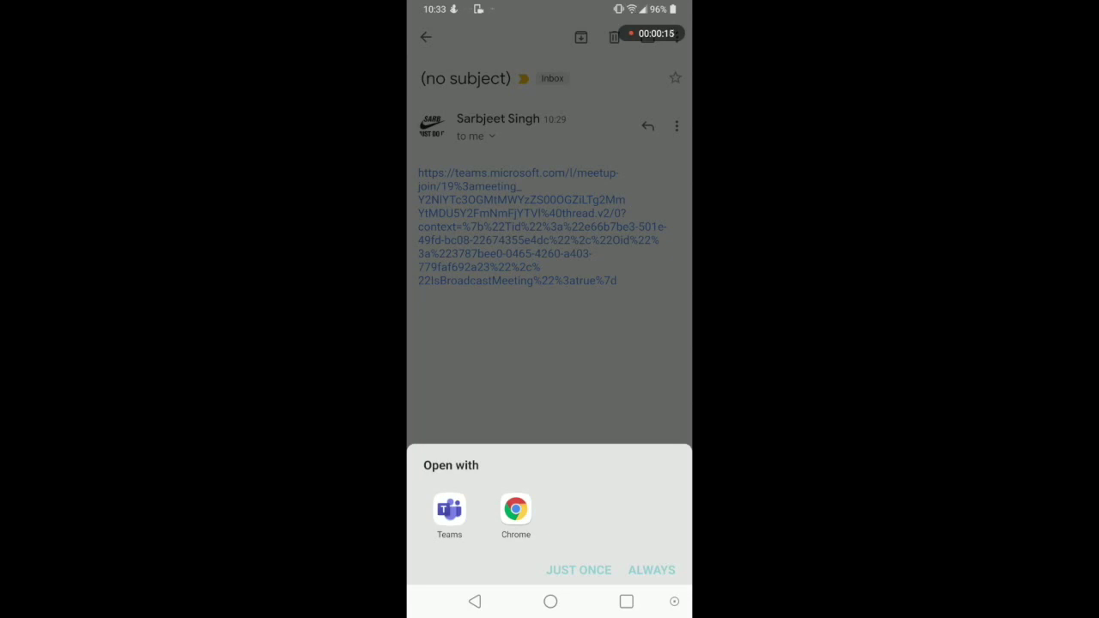
- Set the meeting link to always open in Chrome
left_click(515, 515)
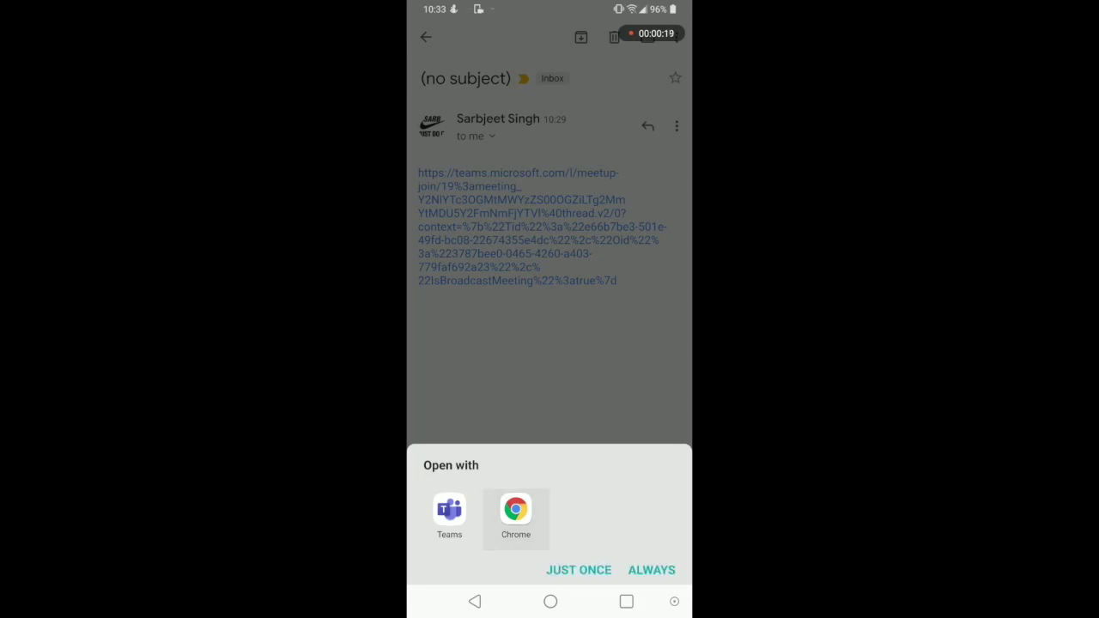
left_click(652, 570)
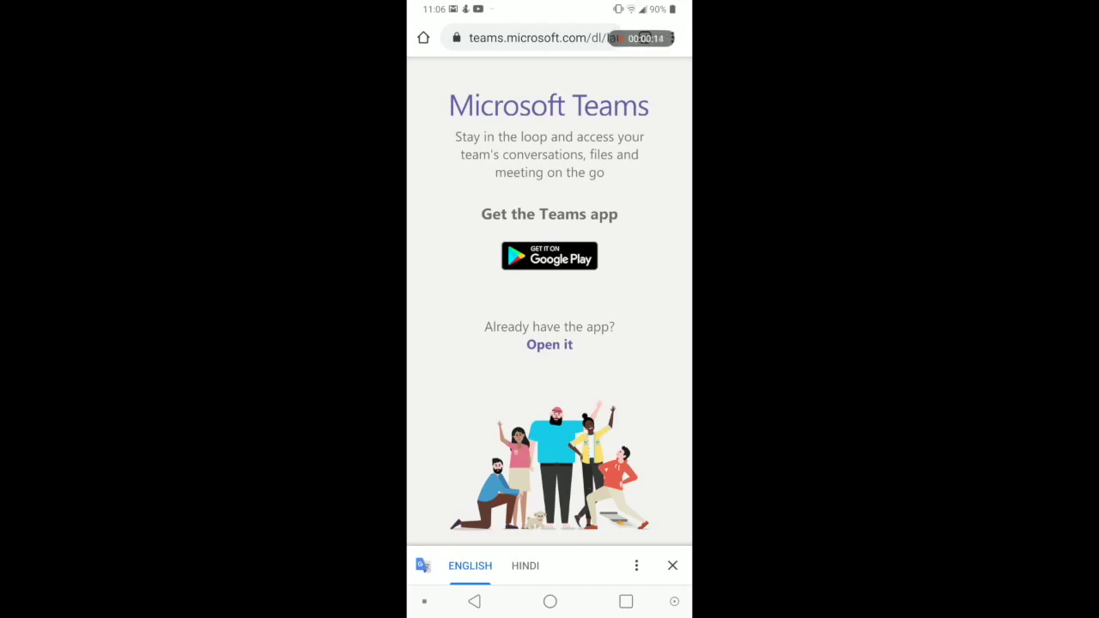
- Request Chrome's Desktop site version of the Teams page
left_click(673, 38)
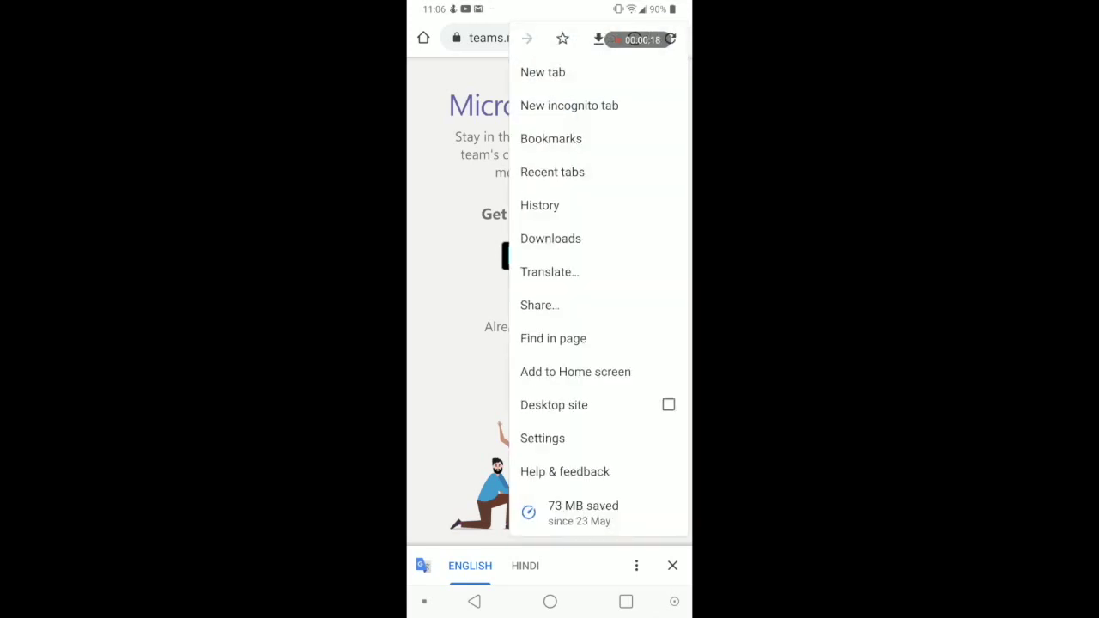
left_click(554, 404)
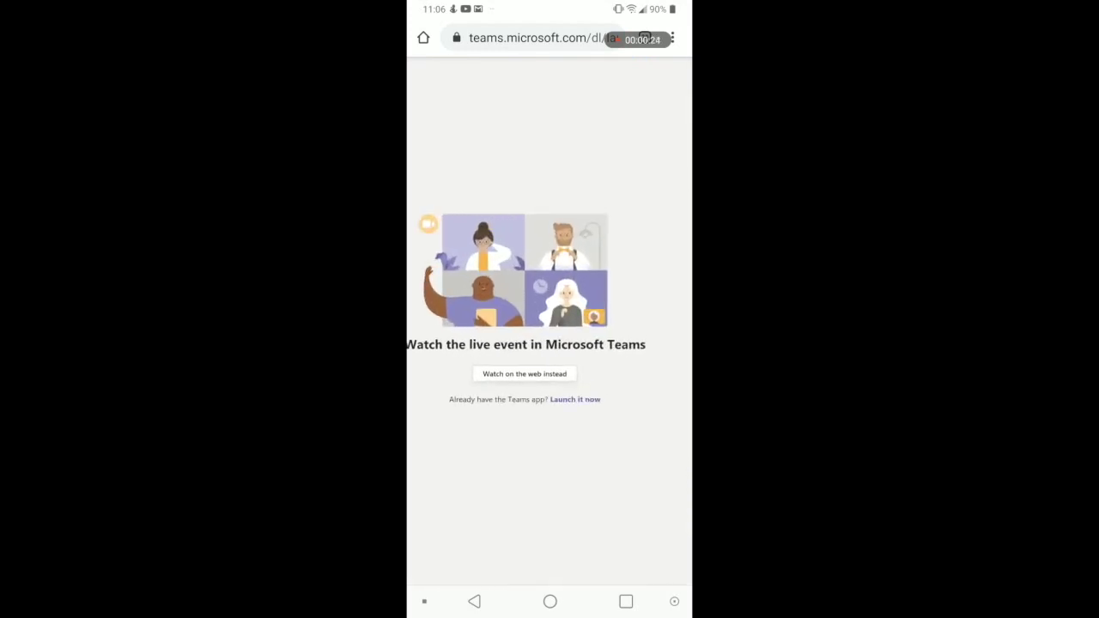
- Choose 'Watch on the web instead' to view the live event in the mobile browser
left_click(525, 373)
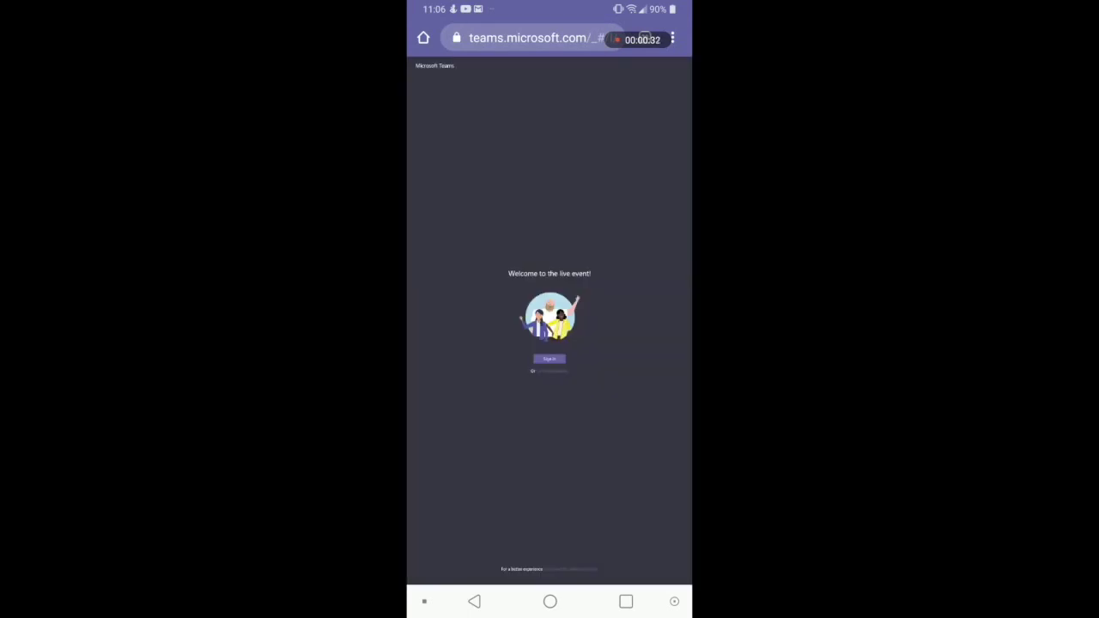
scroll(579, 369, "up", 3)
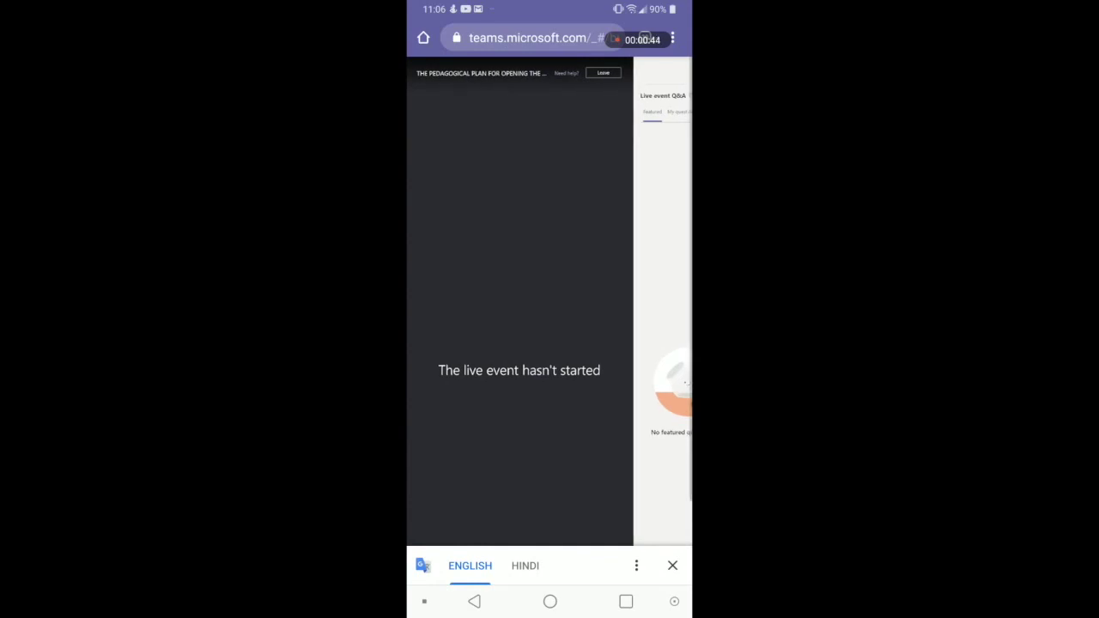
- Open the Ask a moderator question form from the live event's empty Q&A panel
scroll(550, 301, "right", 3)
scroll(550, 301, "down", 3)
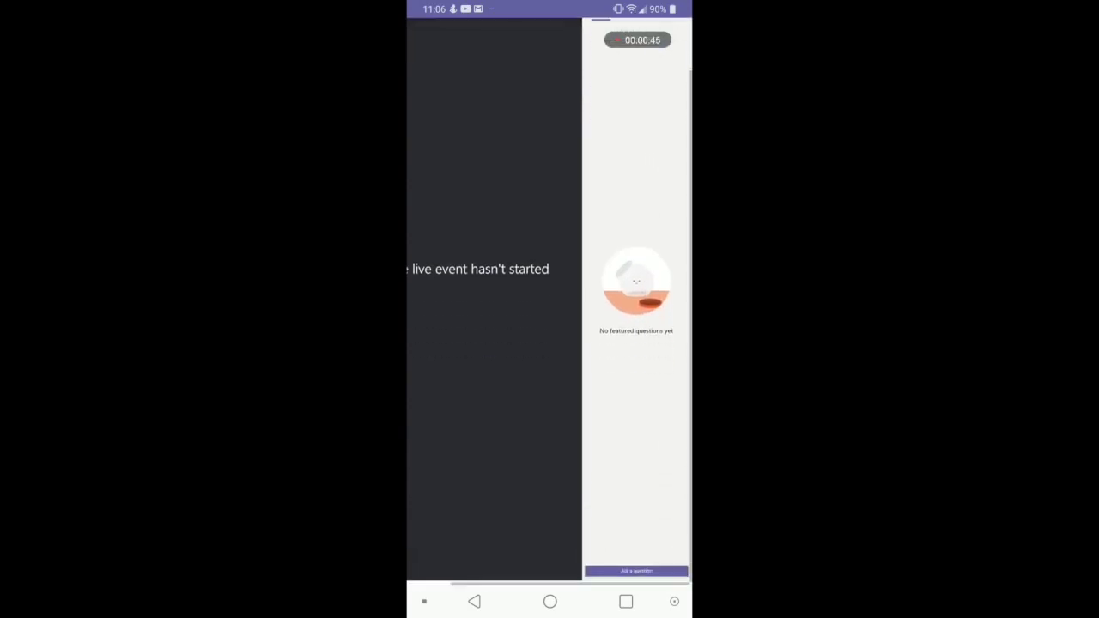
left_click(636, 529)
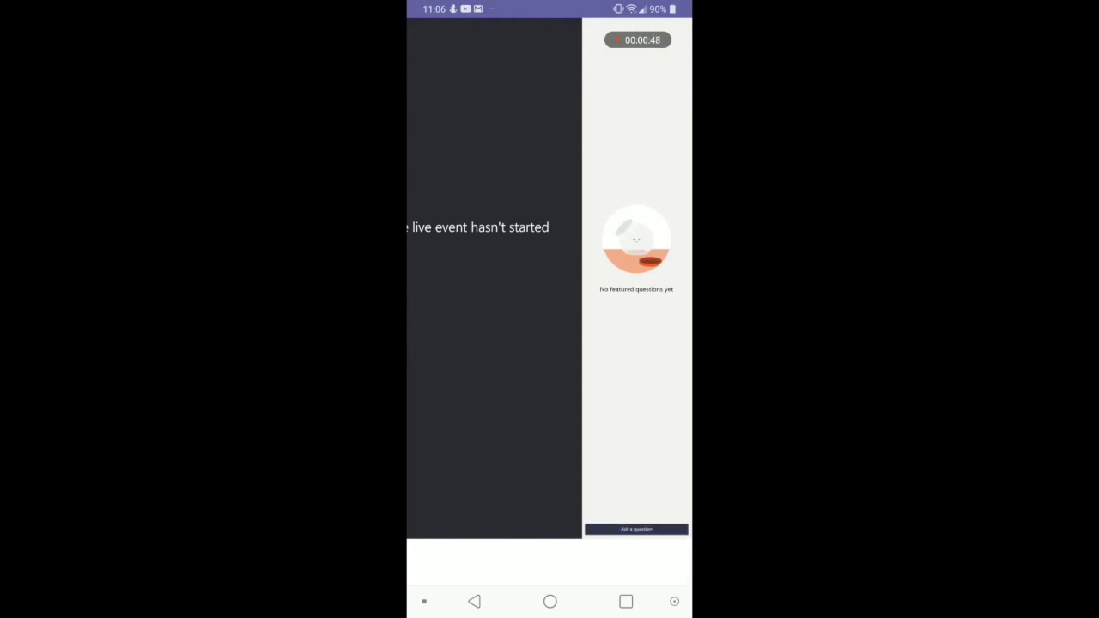